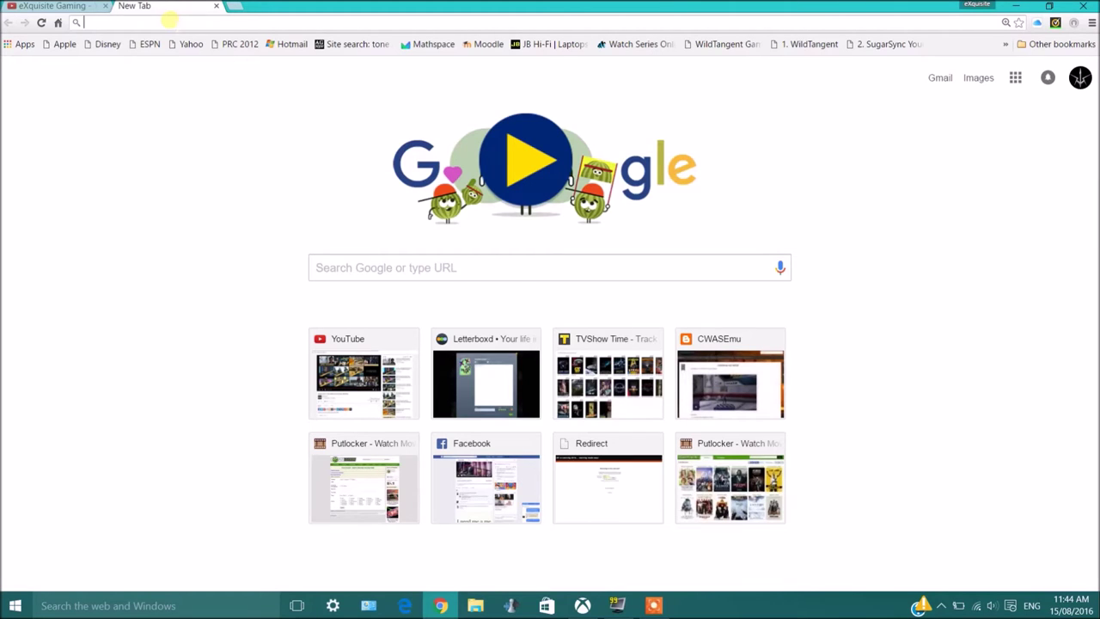
# - Go to cwasemu.blogspot.com.au from the 'cwa' autocomplete, opening the v20160528 release post
pyautogui.write('cwasemu.blogspot.com.au')
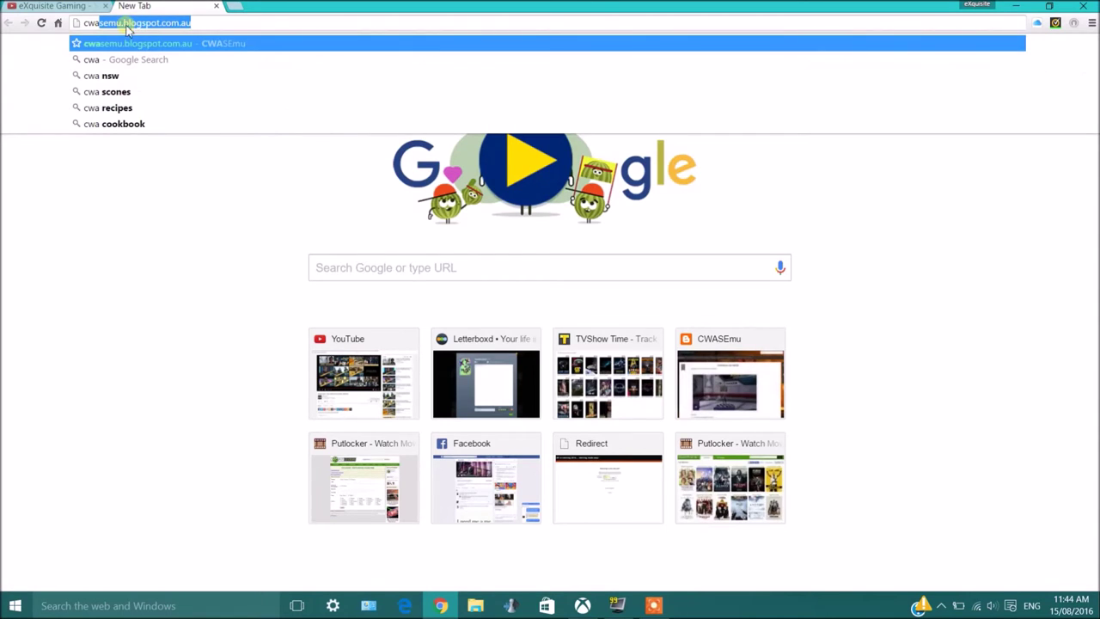
pyautogui.moveTo(78, 23); pyautogui.dragTo(197, 24)
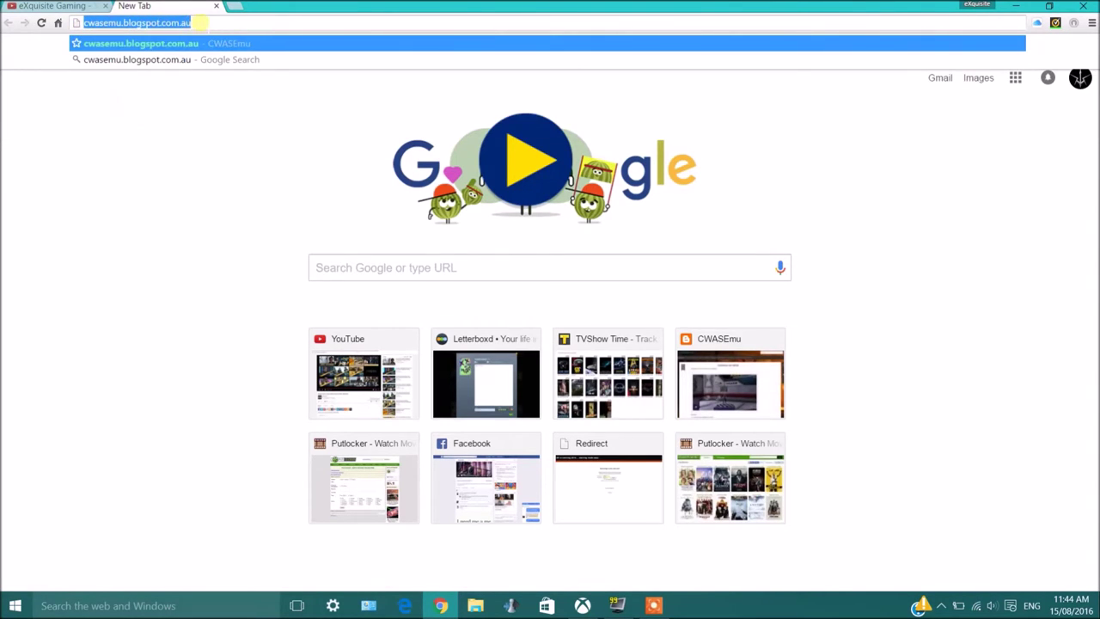
pyautogui.click(199, 22)
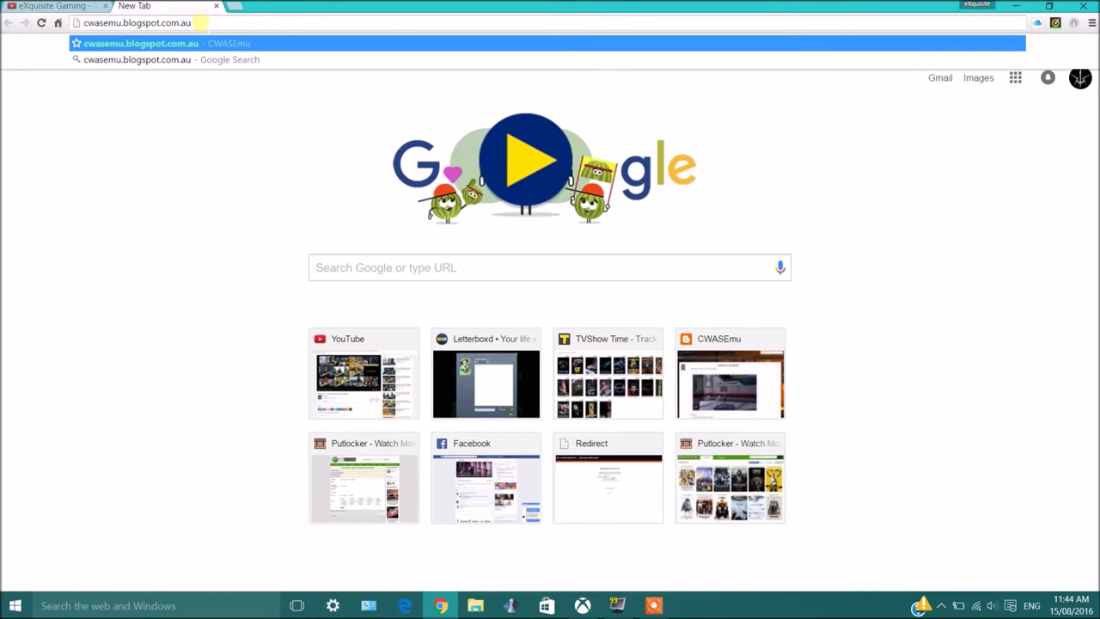
pyautogui.press('Return')
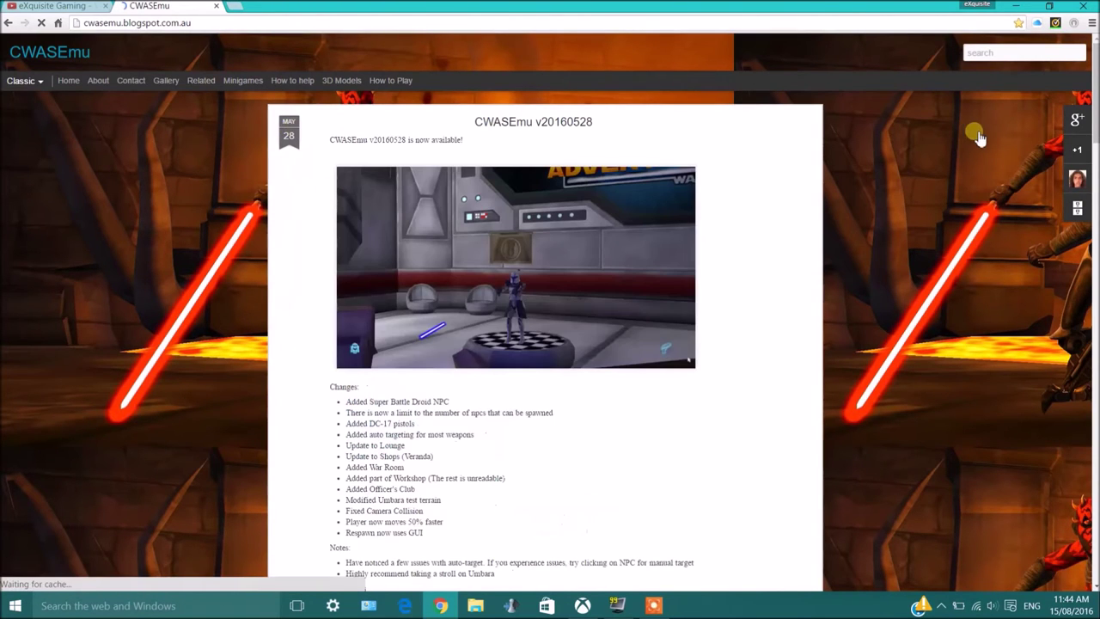
pyautogui.scroll(-2, 545, 344)
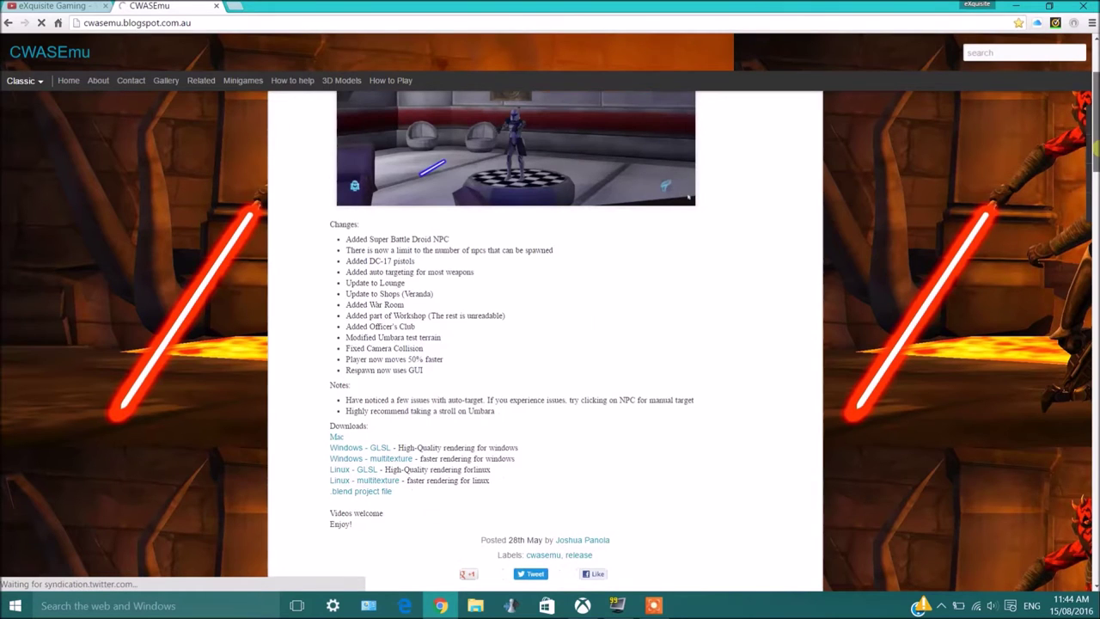
pyautogui.scroll(1, 544, 344)
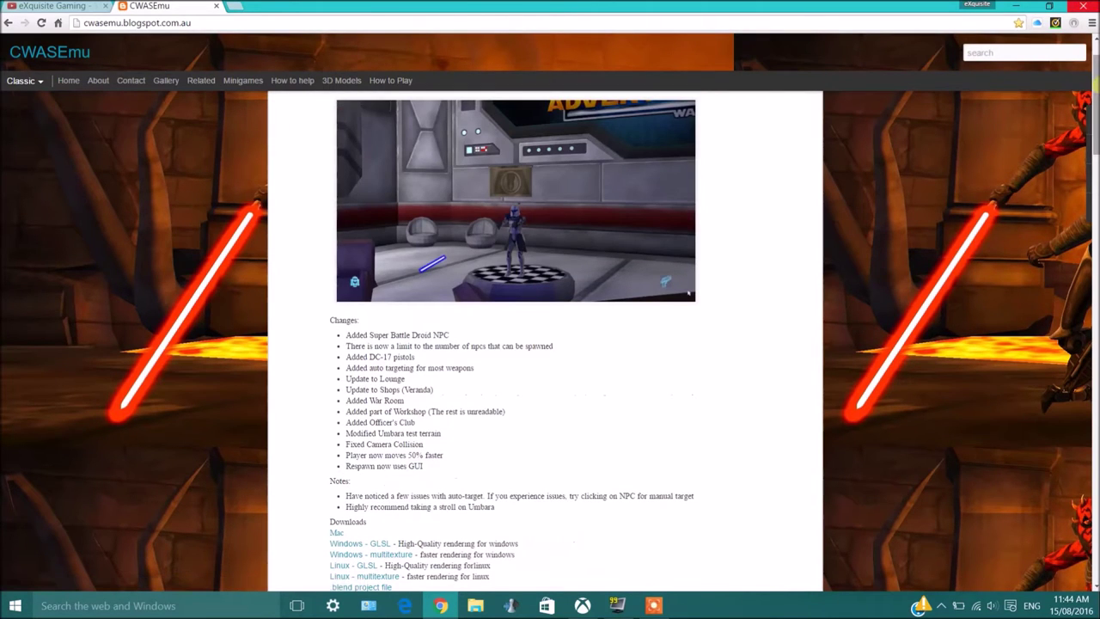
pyautogui.scroll(1, 545, 344)
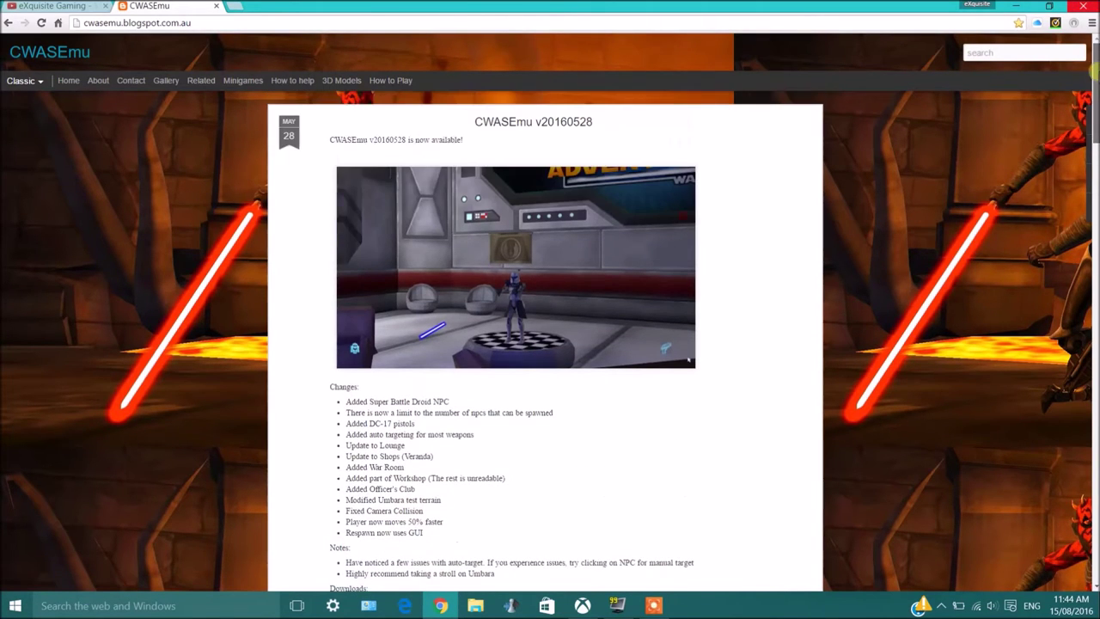
pyautogui.scroll(-2, 545, 343)
# - Scroll to the Downloads list and highlight the Windows multitexture download description
pyautogui.scroll(-2, 688, 213)
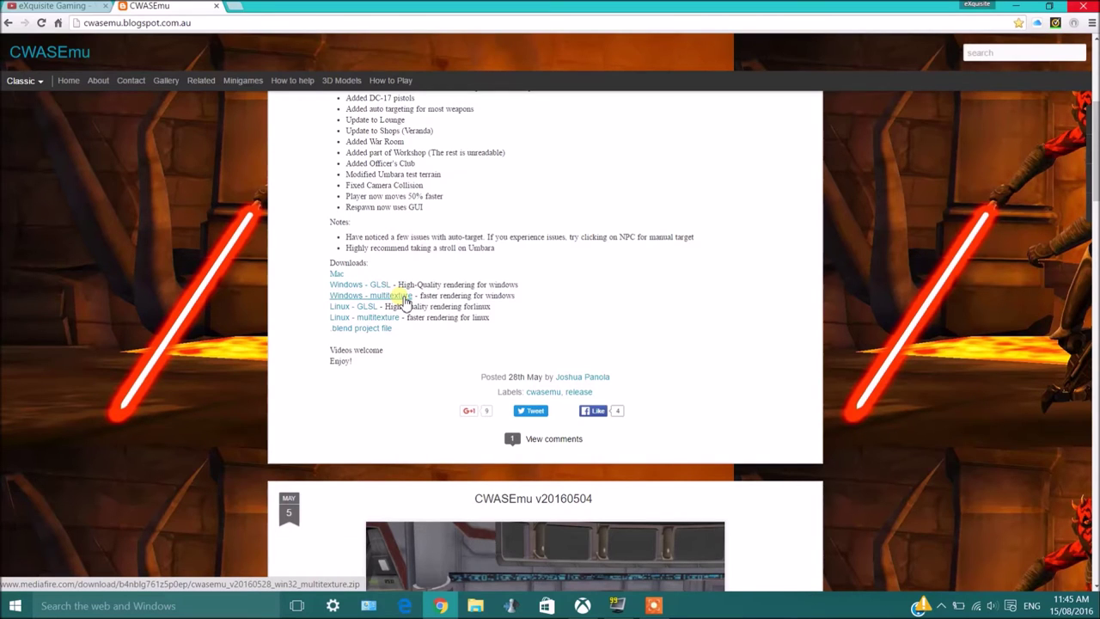
pyautogui.moveTo(375, 298); pyautogui.dragTo(397, 298)
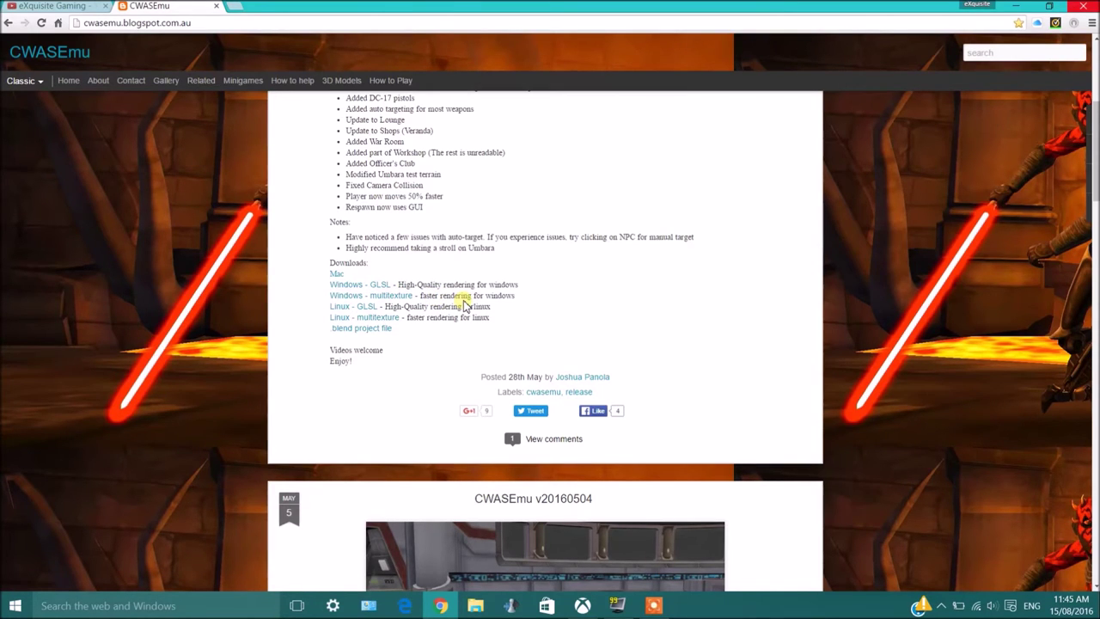
pyautogui.moveTo(405, 284); pyautogui.dragTo(370, 296)
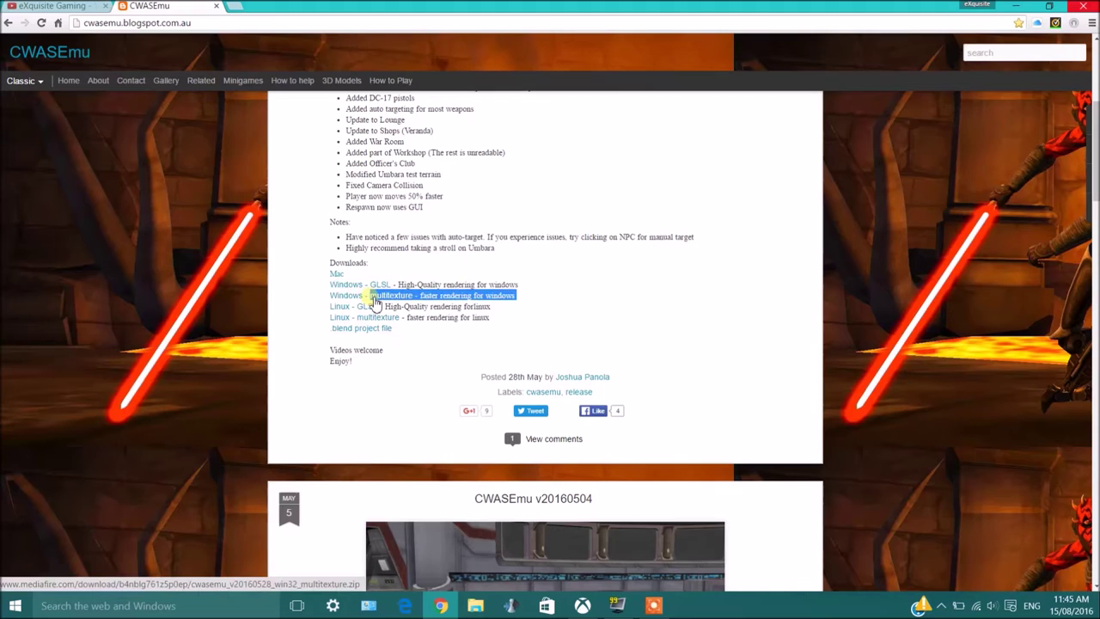
pyautogui.click(423, 306)
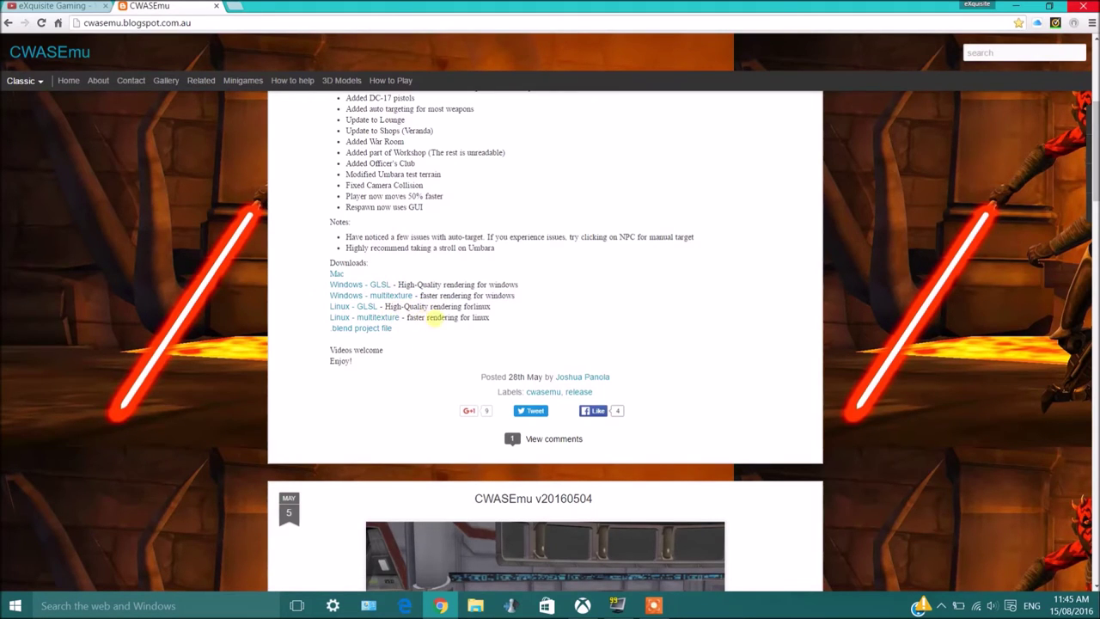
# - Highlight text in the Linux GLSL and Linux multitexture download lines
pyautogui.doubleClick(442, 317)
pyautogui.click(424, 306)
pyautogui.doubleClick(409, 306)
pyautogui.moveTo(424, 318); pyautogui.dragTo(376, 317)
pyautogui.click(417, 317)
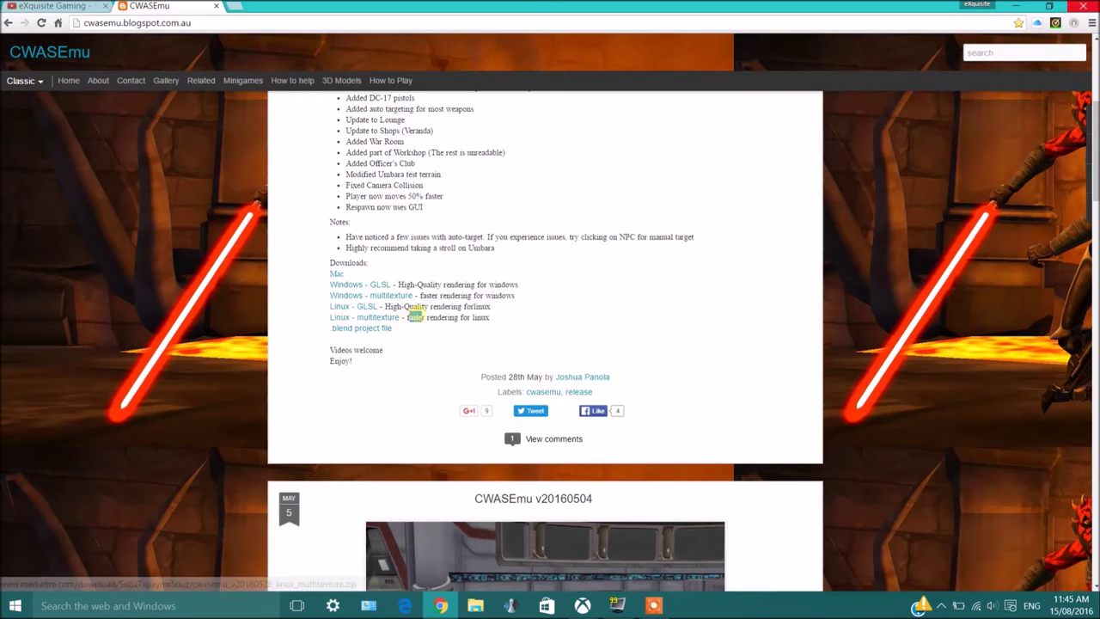
pyautogui.click(356, 331)
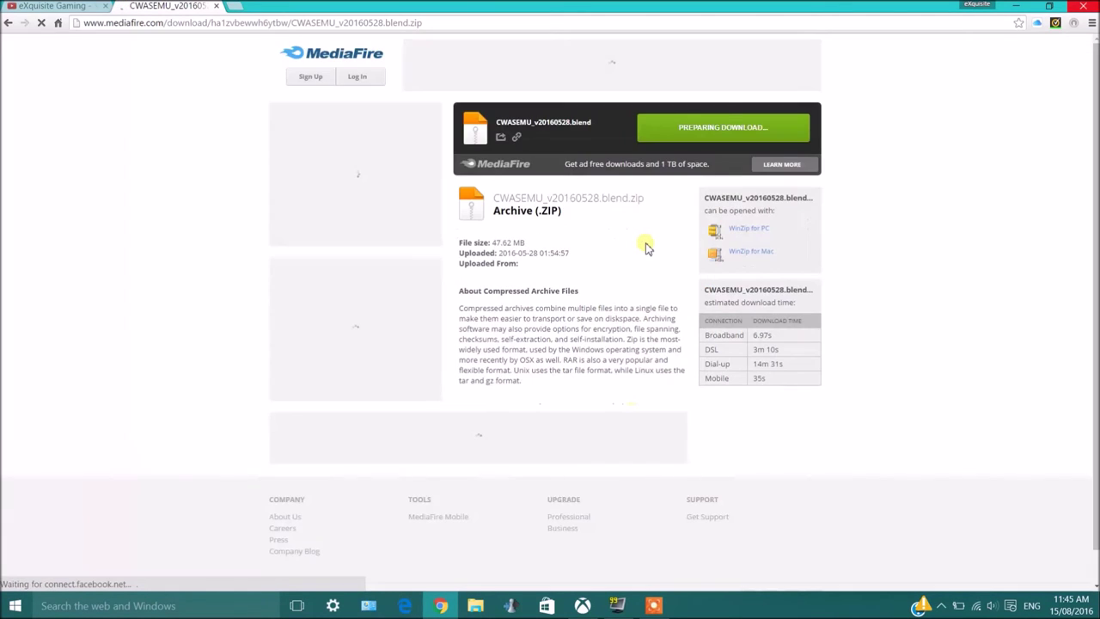
pyautogui.click(11, 26)
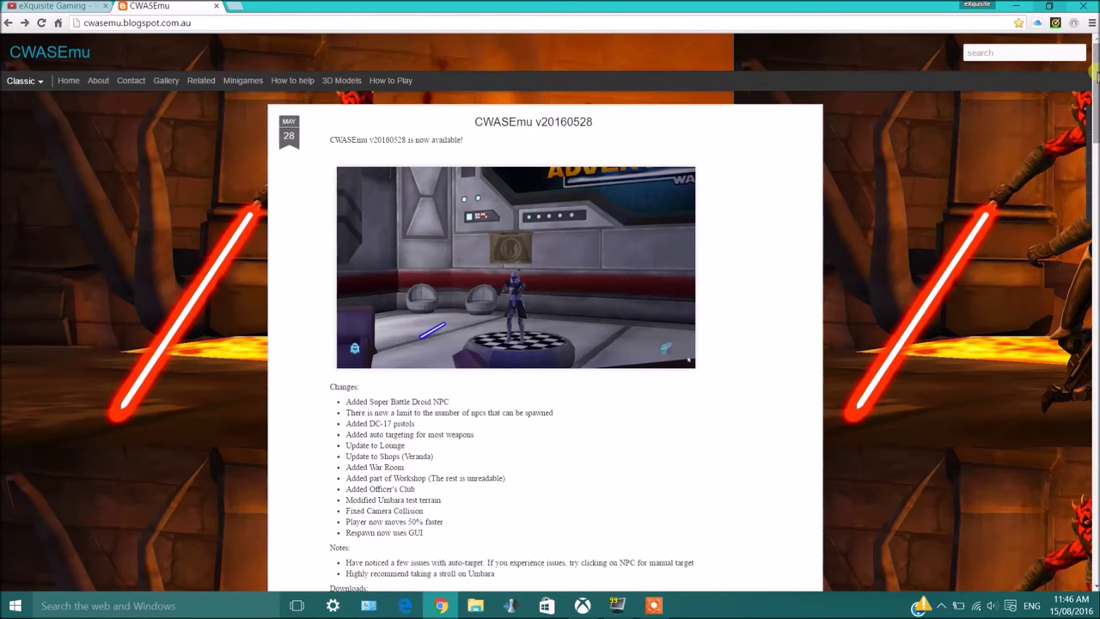
pyautogui.moveTo(1094, 95); pyautogui.dragTo(1093, 133)
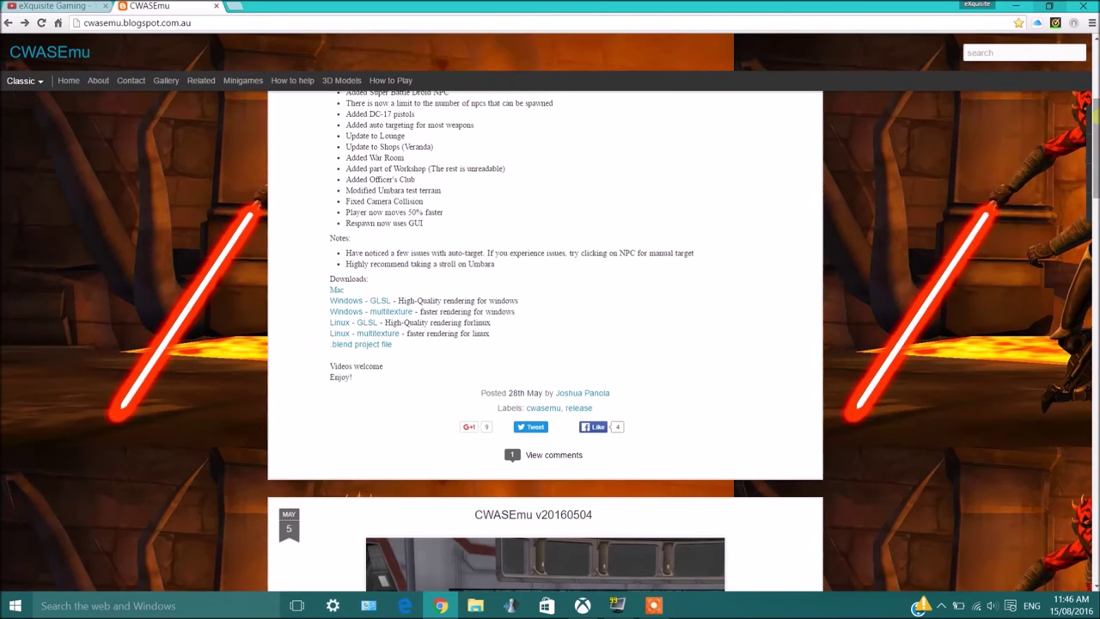
# - Scroll the v20160528 post up to its top, then back down to the Downloads list and comment
pyautogui.scroll(1, 1094, 120)
pyautogui.scroll(1, 1095, 120)
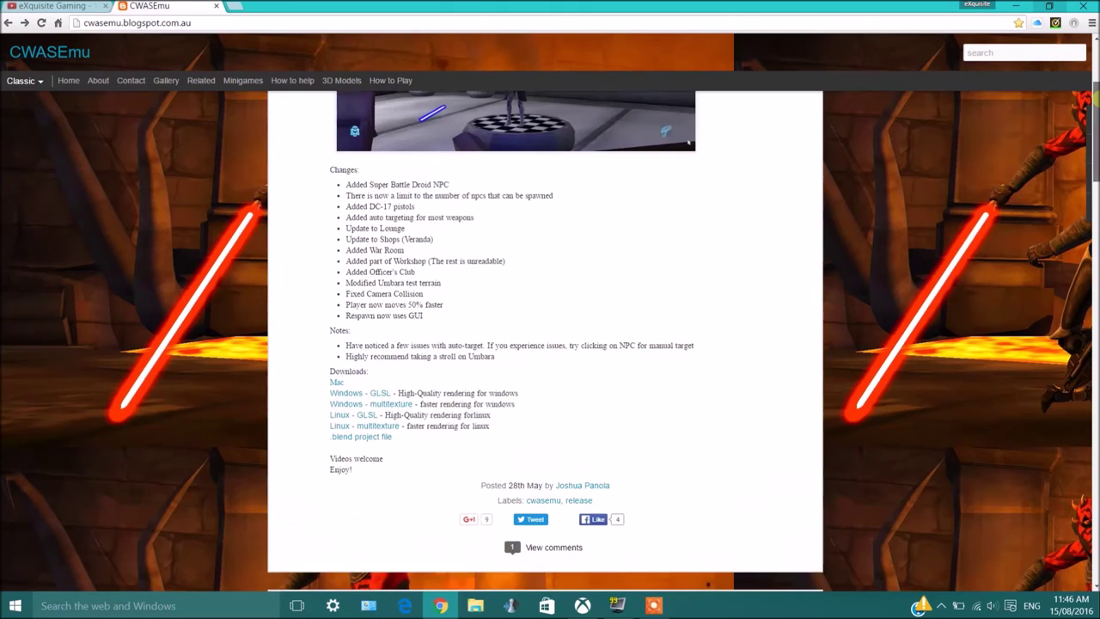
pyautogui.scroll(1, 1095, 120)
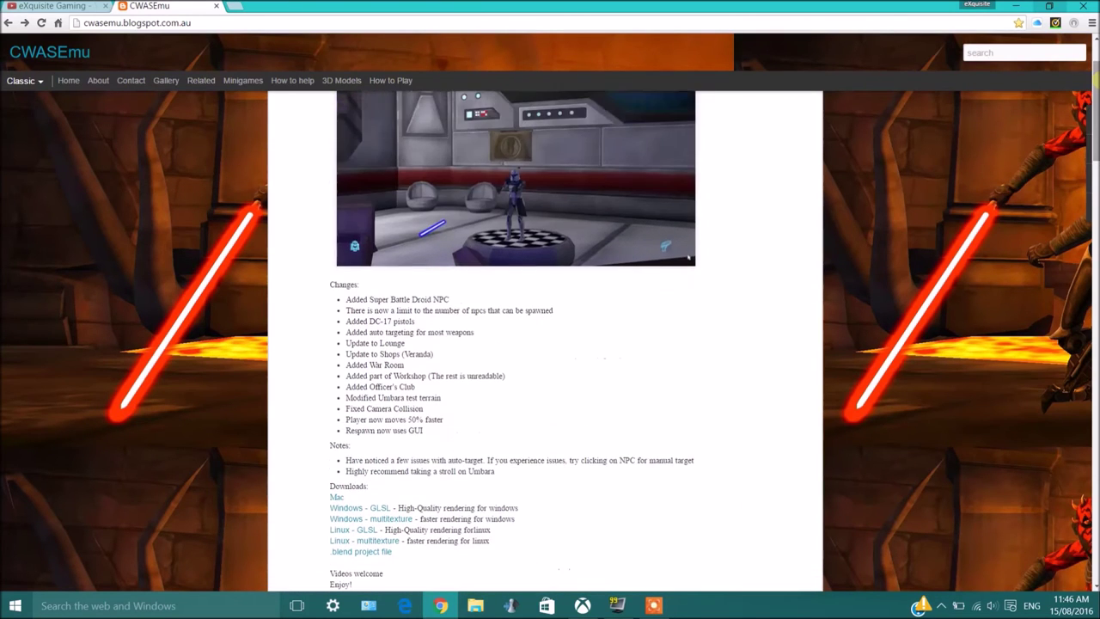
pyautogui.scroll(1, 1094, 86)
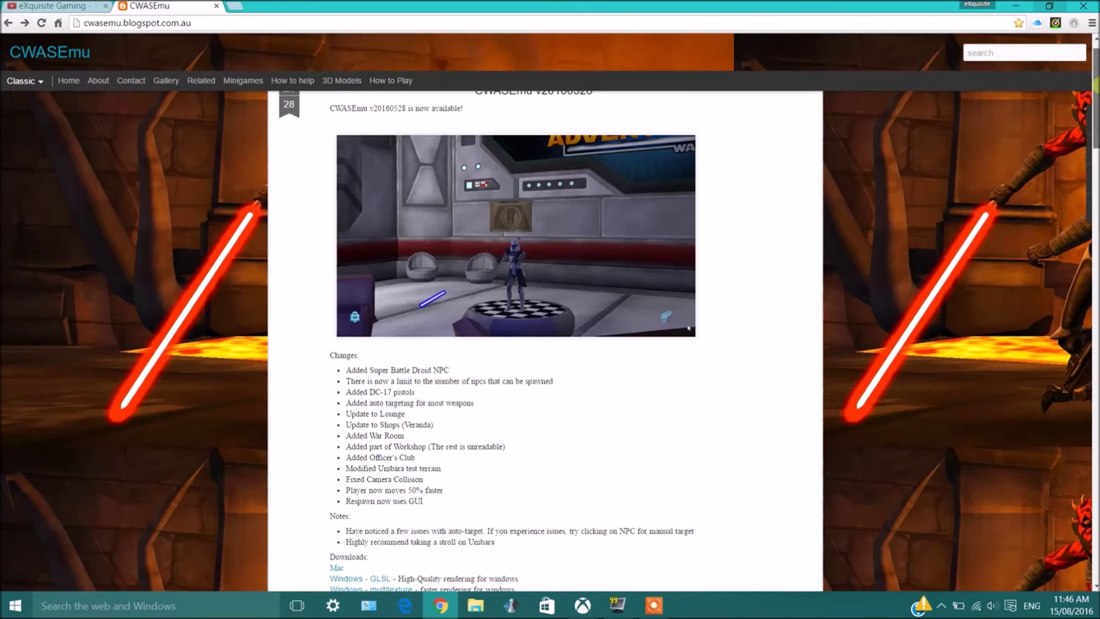
pyautogui.scroll(-1, 1095, 86)
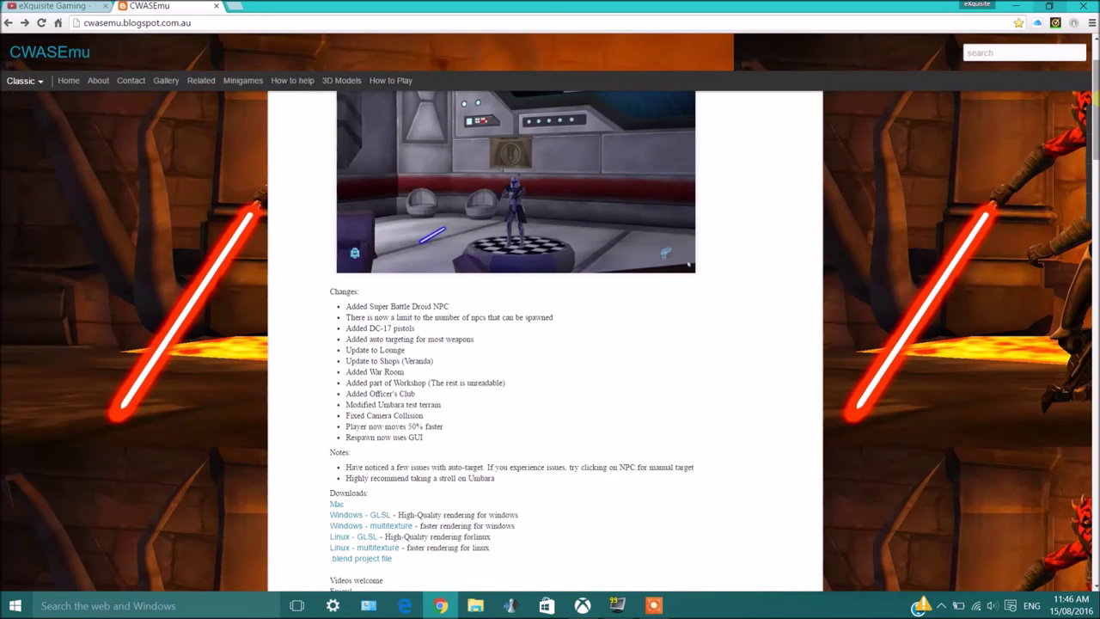
pyautogui.scroll(1, 1095, 85)
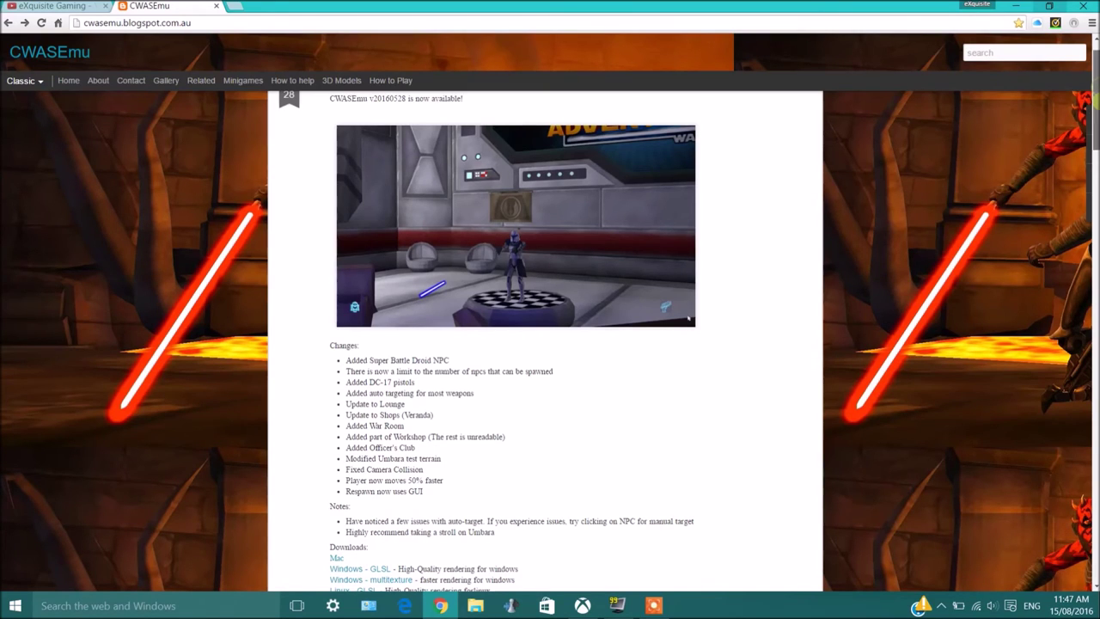
pyautogui.scroll(-1, 1095, 86)
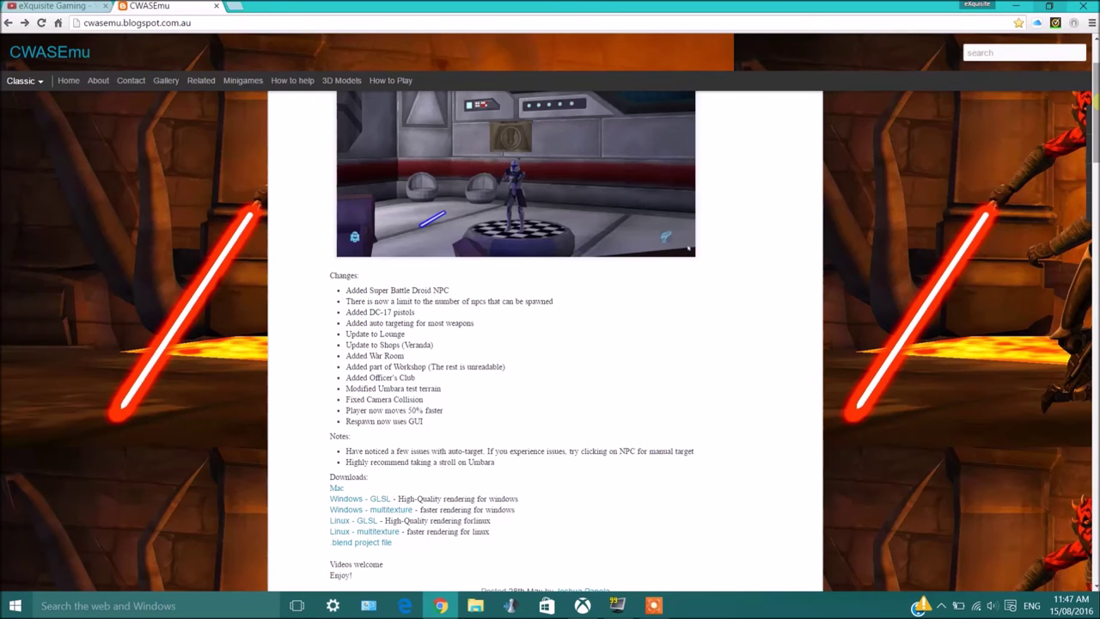
pyautogui.scroll(1, 544, 343)
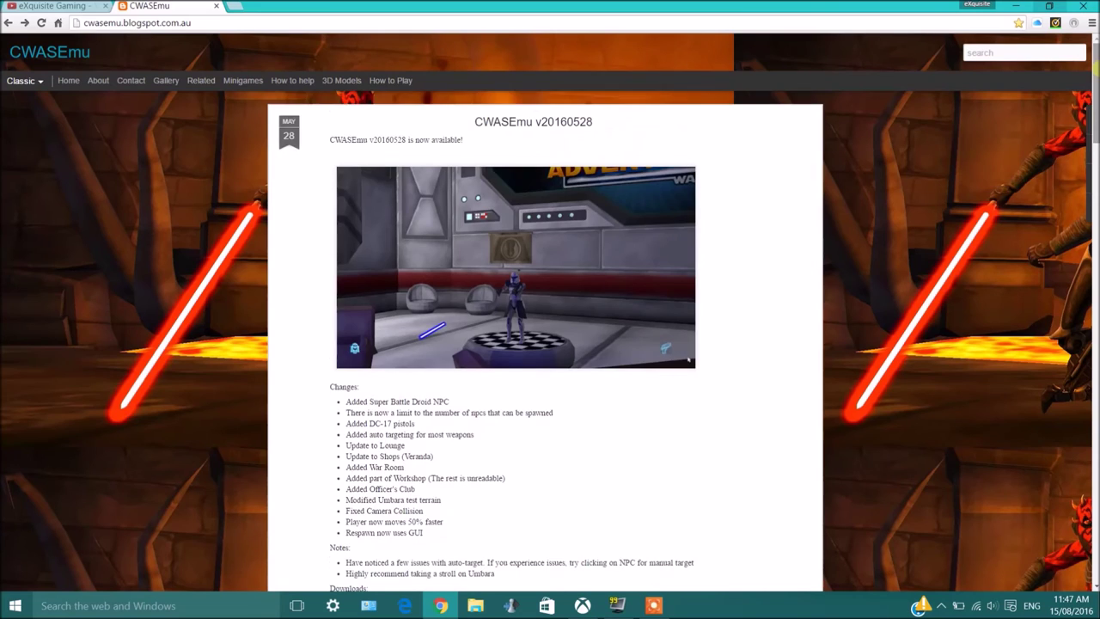
pyautogui.scroll(-2, 545, 343)
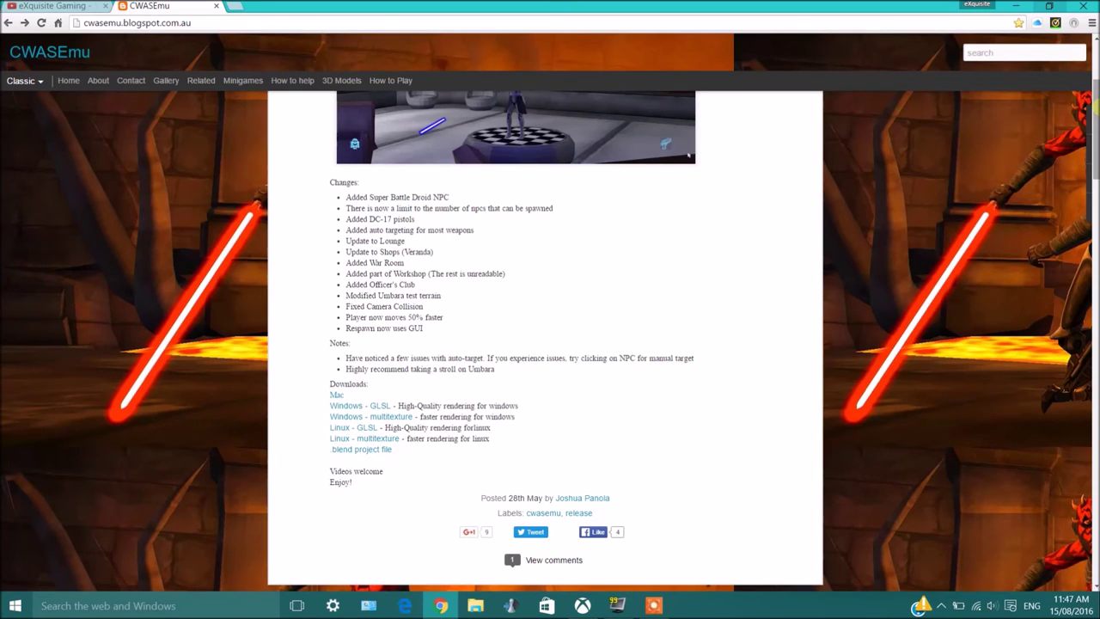
pyautogui.scroll(-6, 545, 344)
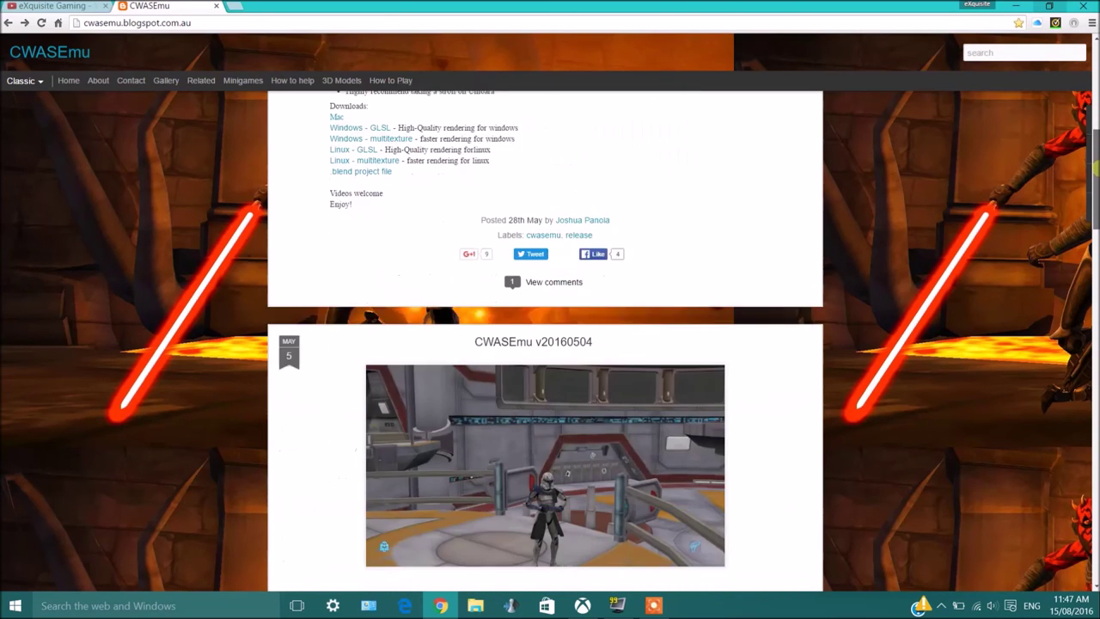
pyautogui.scroll(-1, 545, 344)
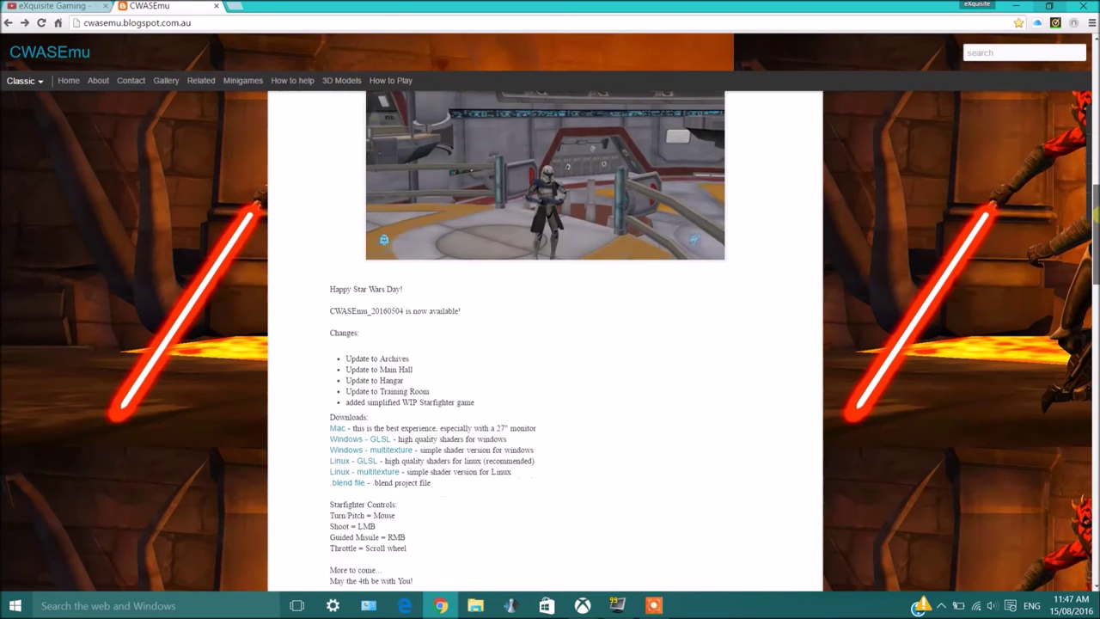
pyautogui.scroll(1, 545, 344)
pyautogui.scroll(-2, 545, 344)
pyautogui.scroll(-5, 545, 343)
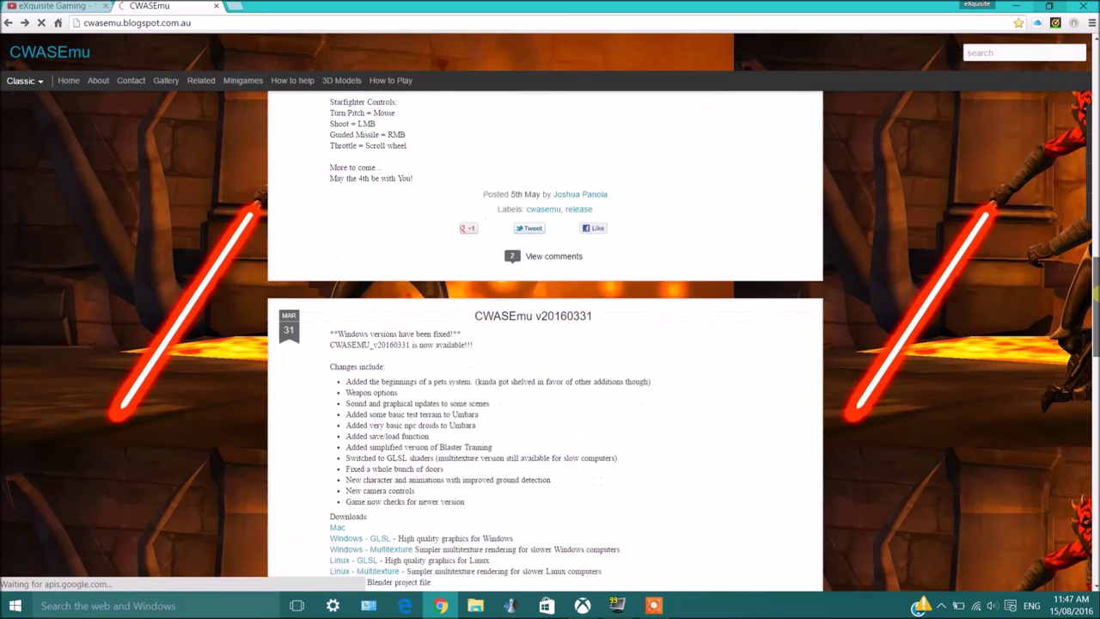
pyautogui.scroll(-2, 545, 344)
pyautogui.scroll(-7, 544, 343)
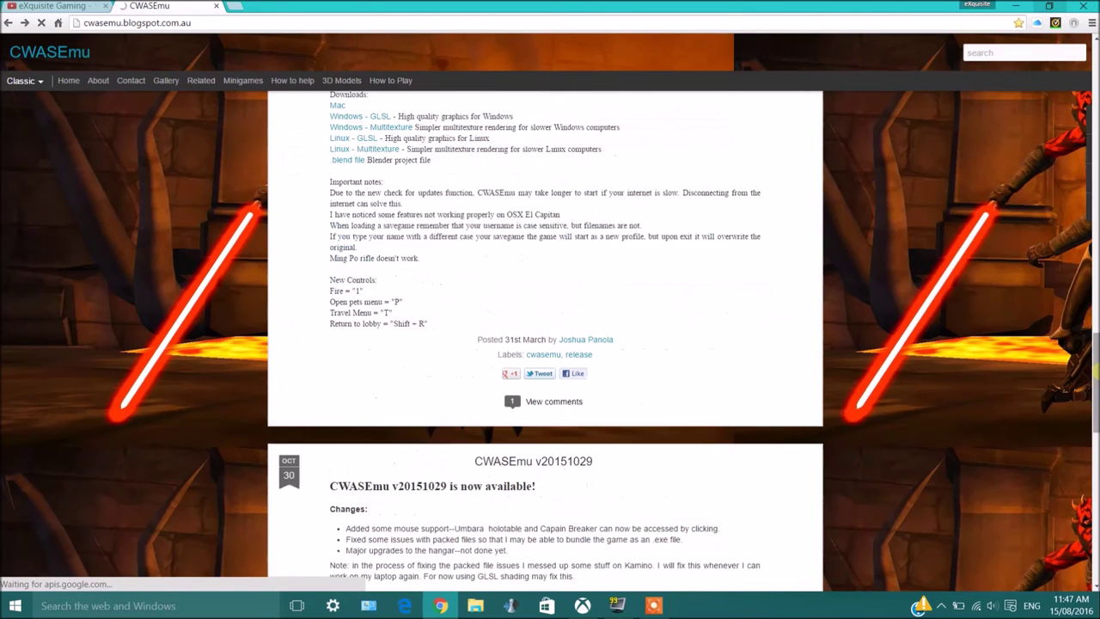
pyautogui.scroll(-1, 545, 343)
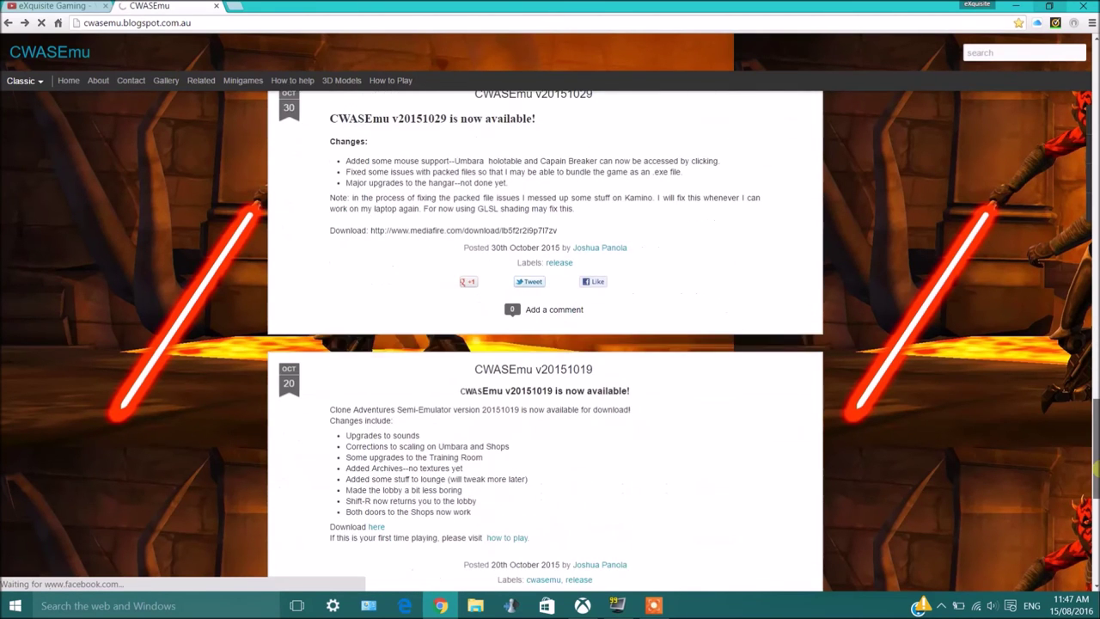
pyautogui.scroll(-2, 544, 343)
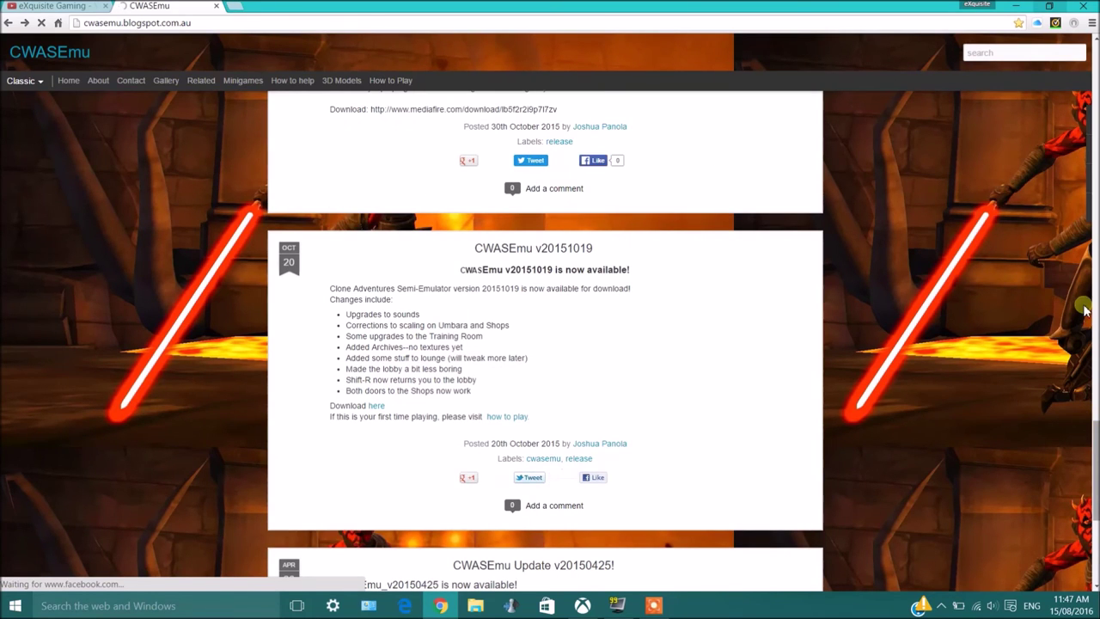
pyautogui.scroll(3, 1083, 307)
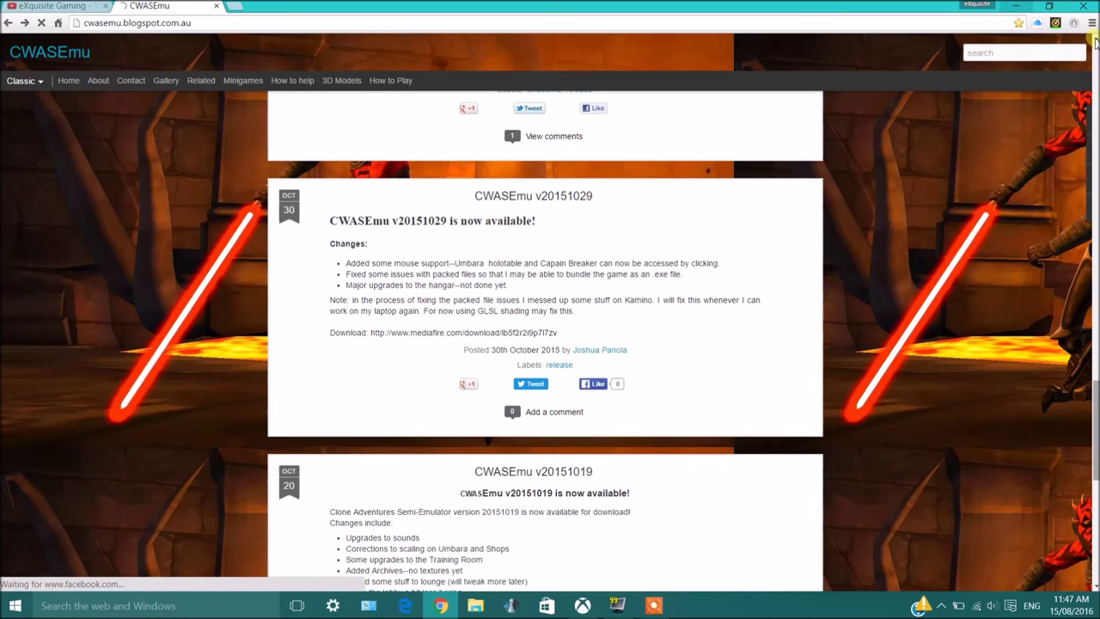
pyautogui.scroll(1, 1096, 42)
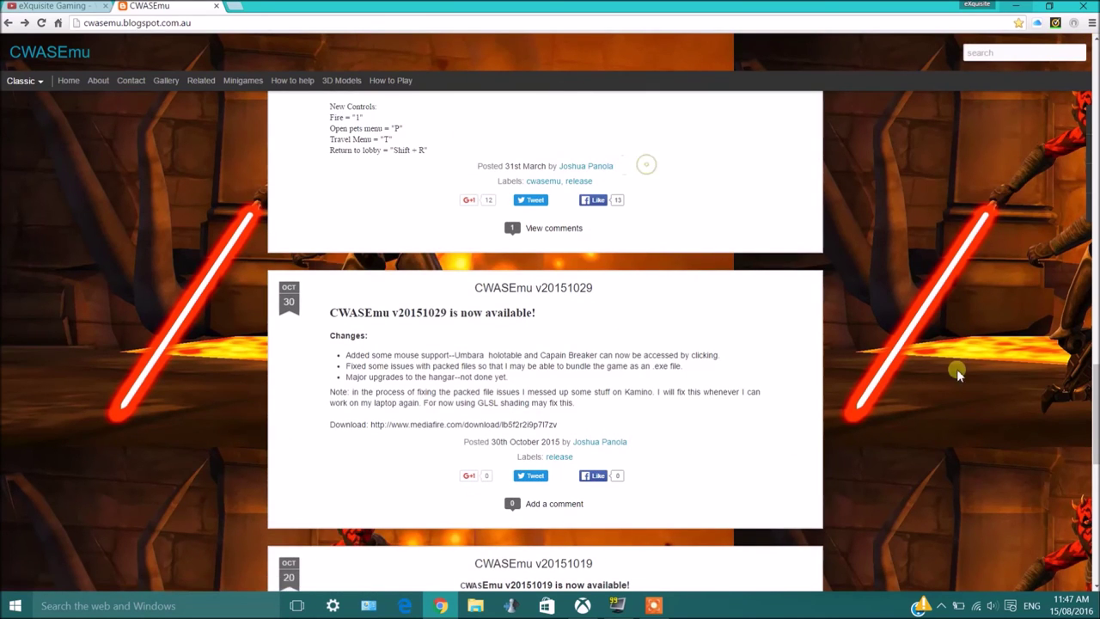
pyautogui.moveTo(1095, 412); pyautogui.dragTo(1095, 160)
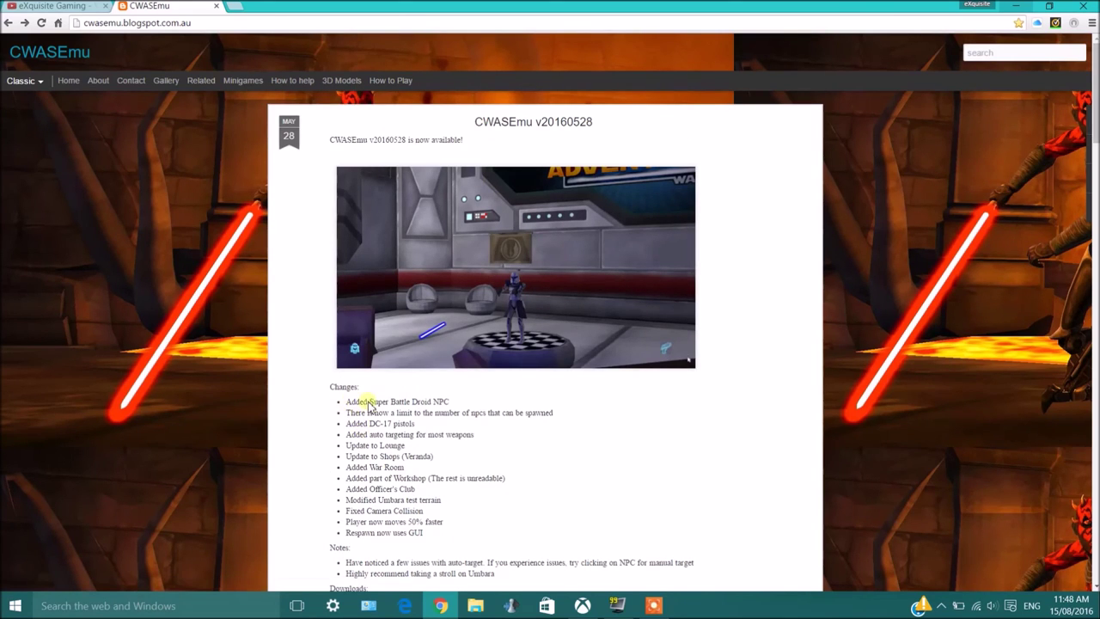
pyautogui.scroll(-3, 369, 403)
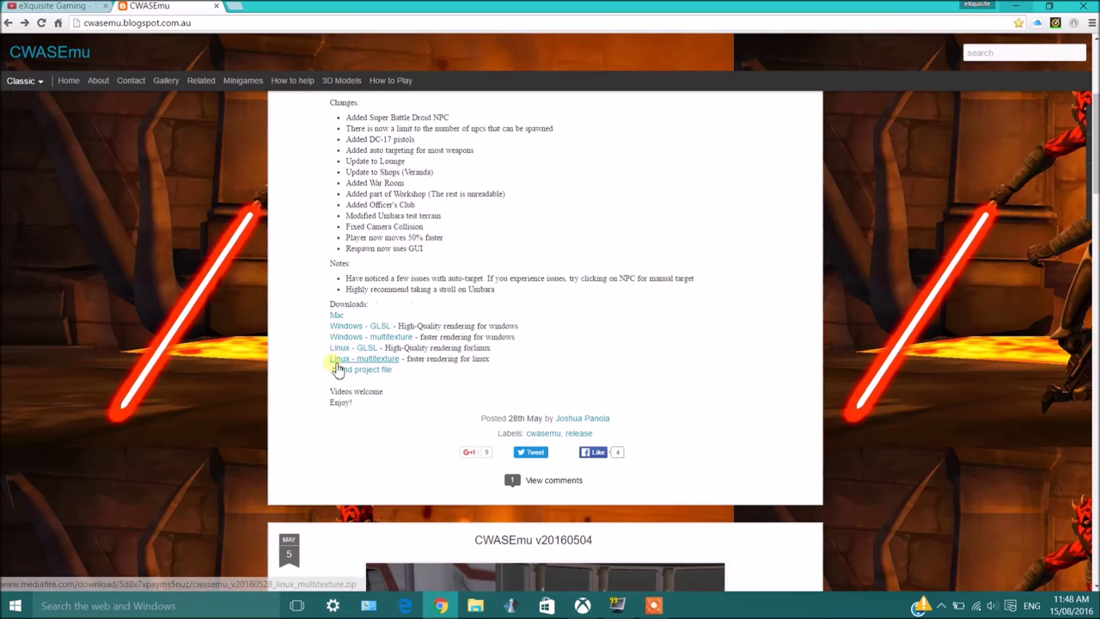
pyautogui.moveTo(453, 358)
pyautogui.mouseDown()
pyautogui.moveTo(326, 346)
pyautogui.moveTo(455, 369)
pyautogui.mouseUp()
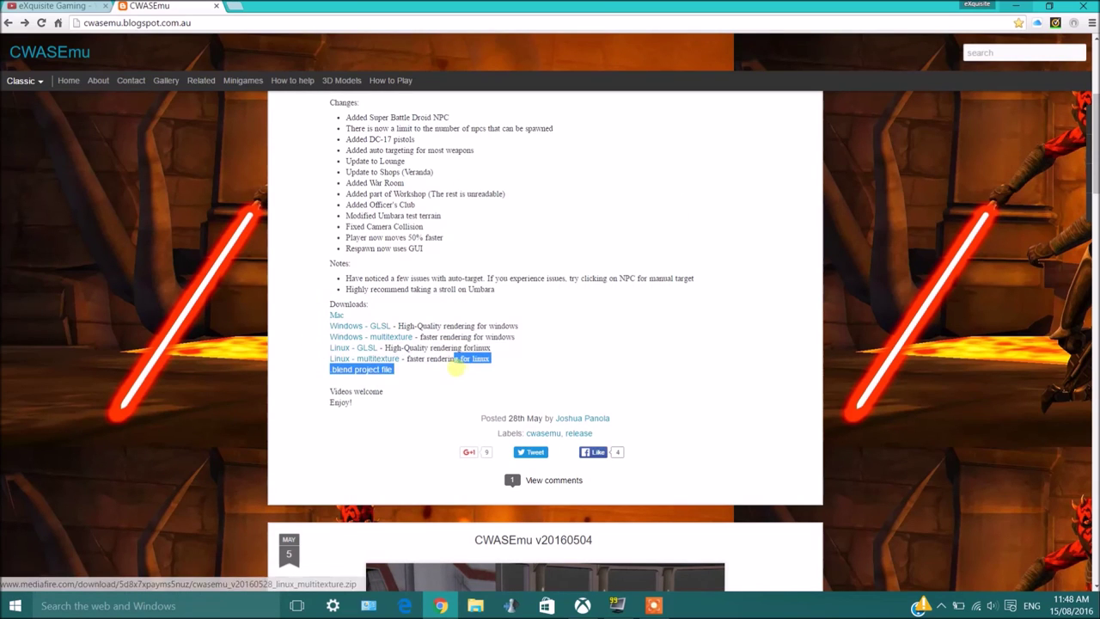
pyautogui.click(437, 354)
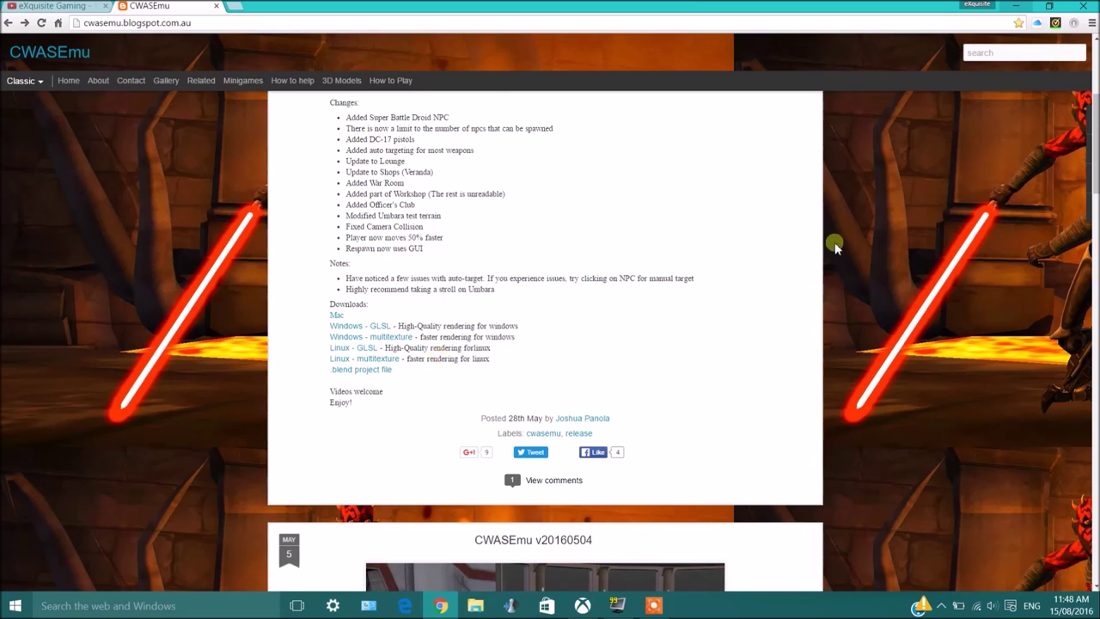
pyautogui.scroll(-5, 1092, 237)
pyautogui.scroll(6, 687, 279)
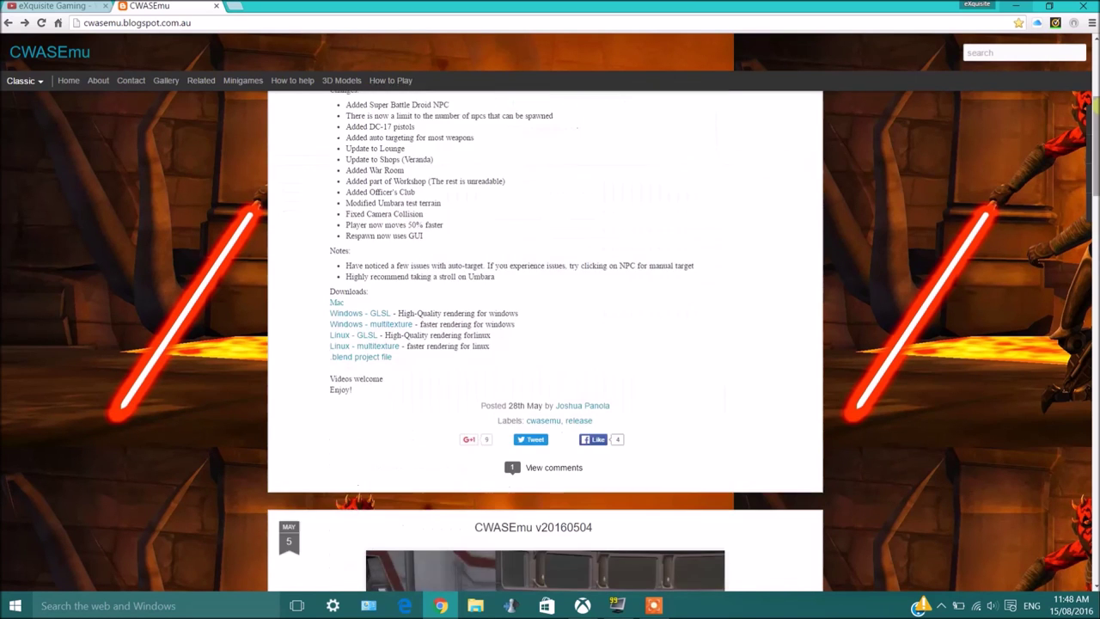
pyautogui.scroll(1, 688, 282)
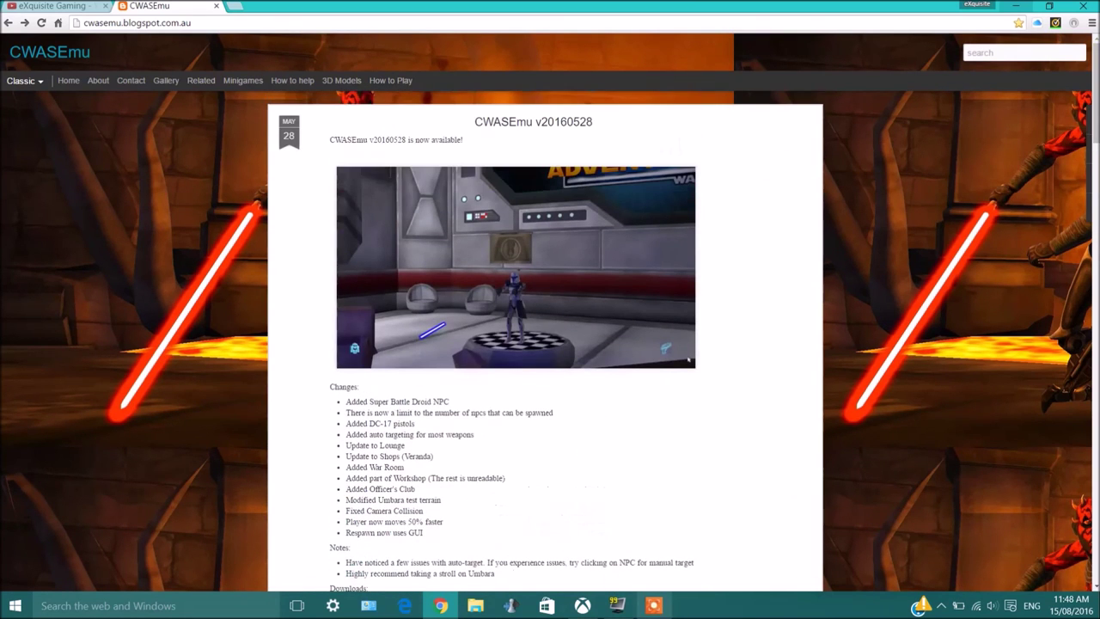
pyautogui.click(653, 605)
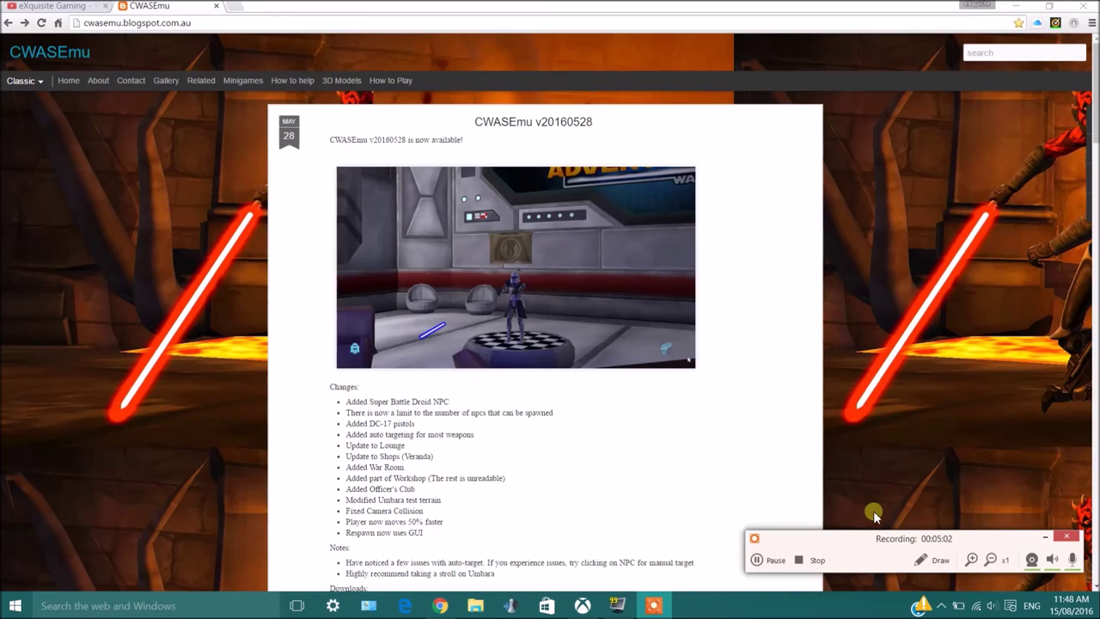